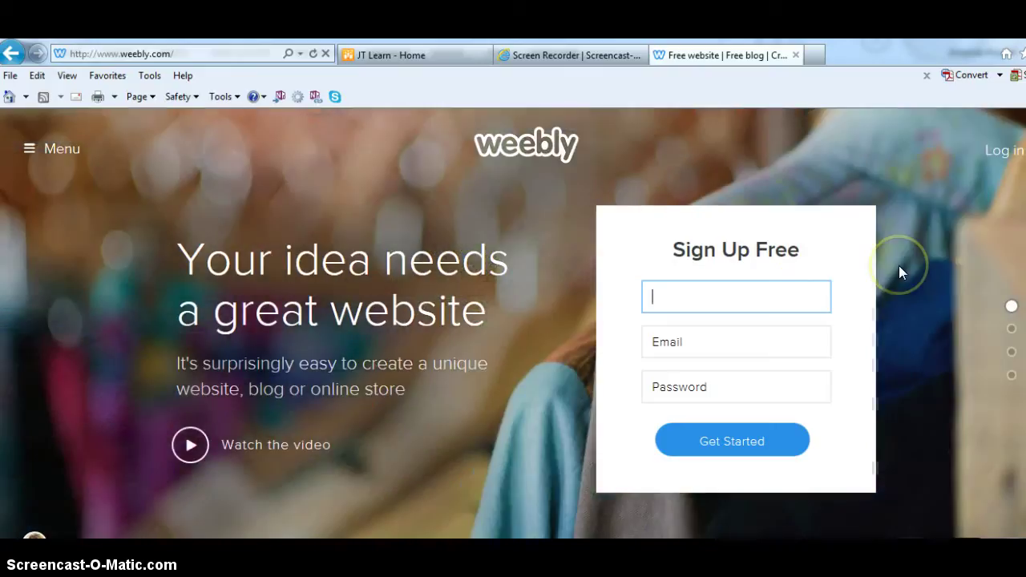
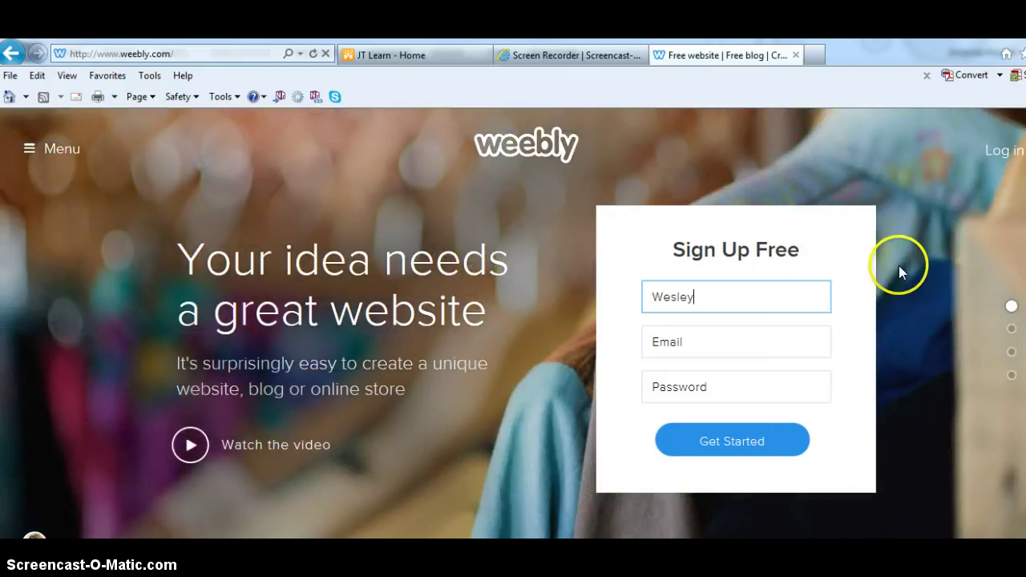
- Fill in the account holder's full name, e-mail and password on the sign-up form and submit it
key("Tab")
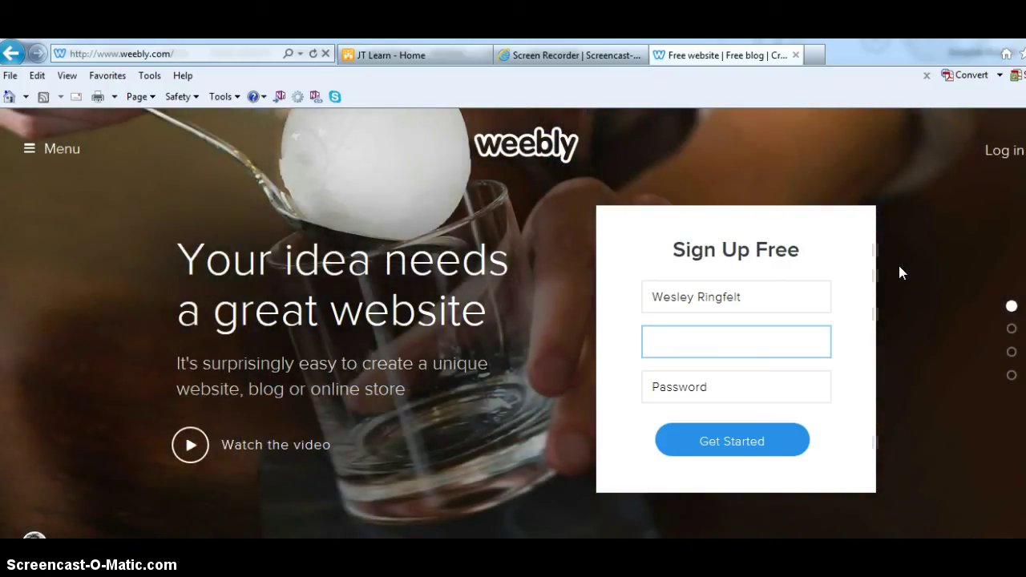
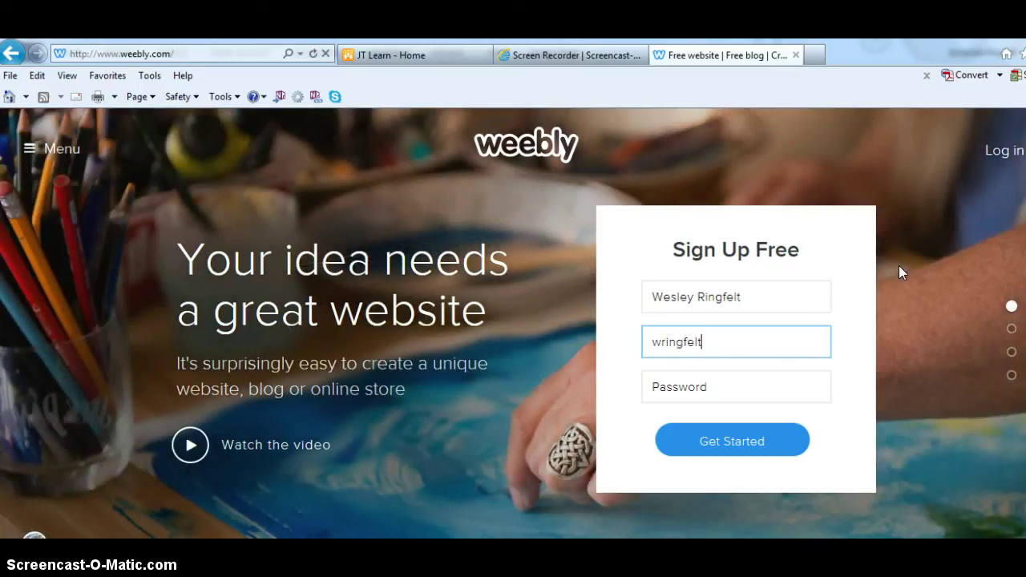
key("Tab")
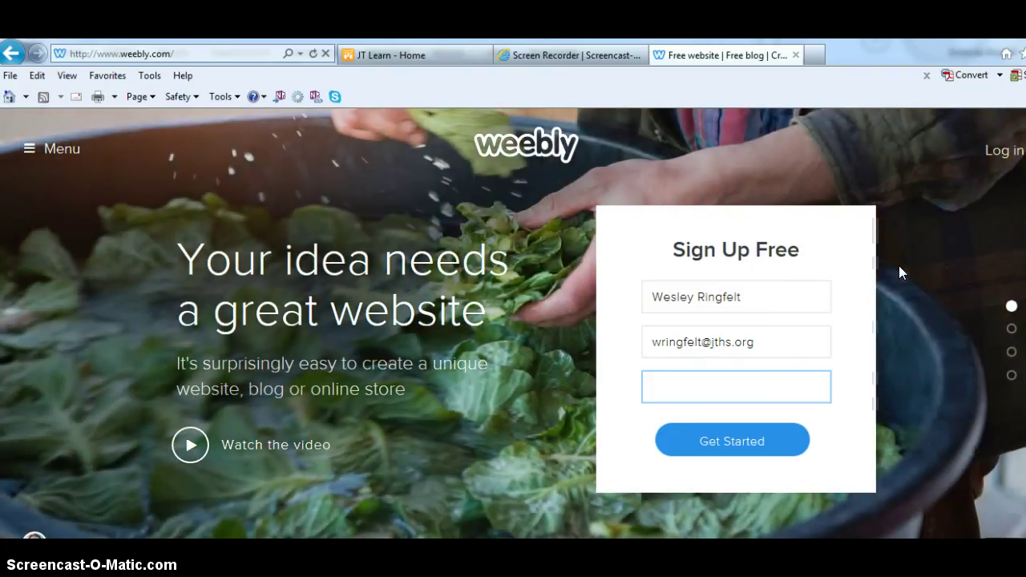
type("*********")
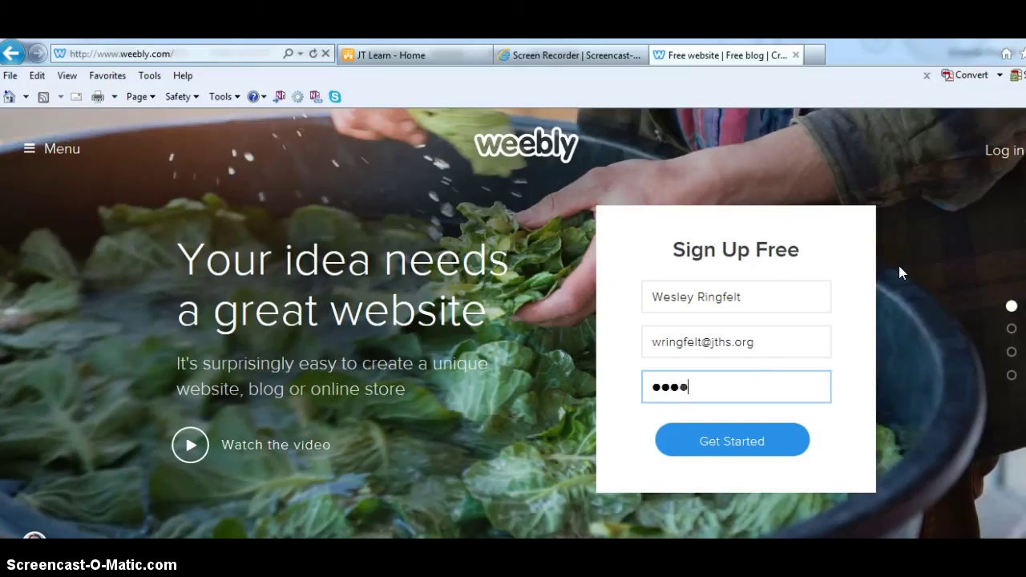
type("*")
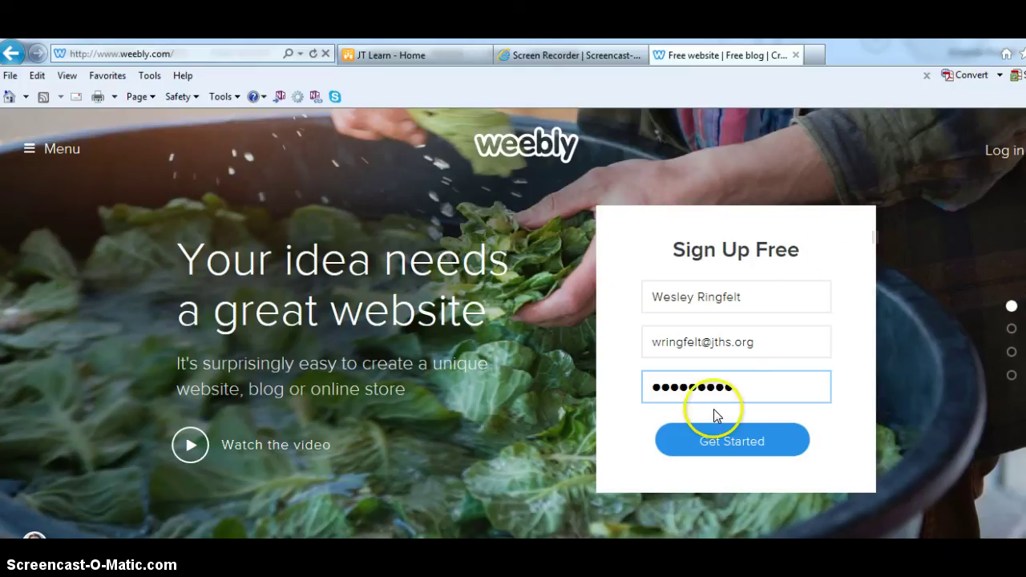
left_click(723, 441)
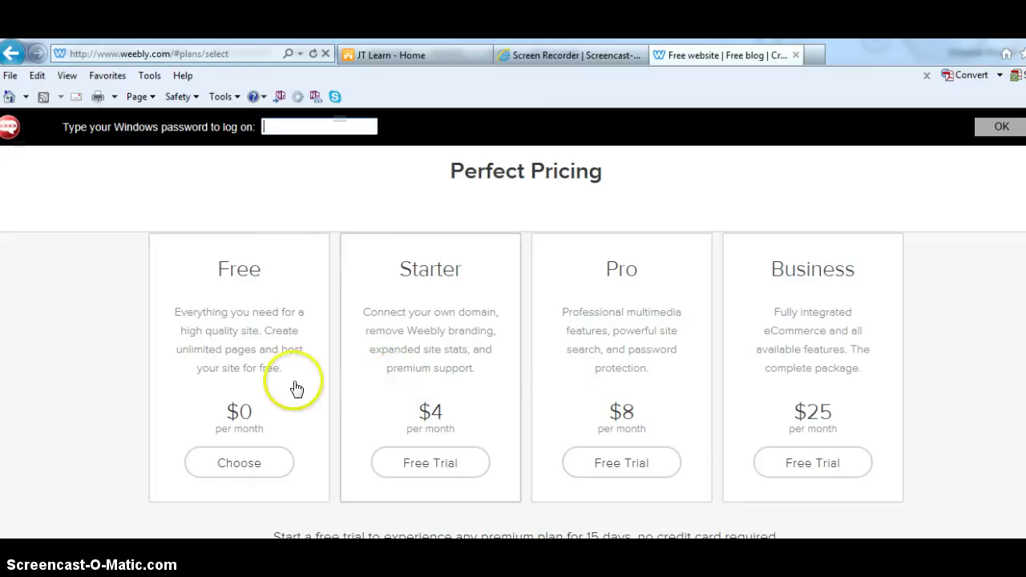
- Choose the Free plan, set the focus to Site, and pick the grayscale ocean-rock theme
left_click(225, 465)
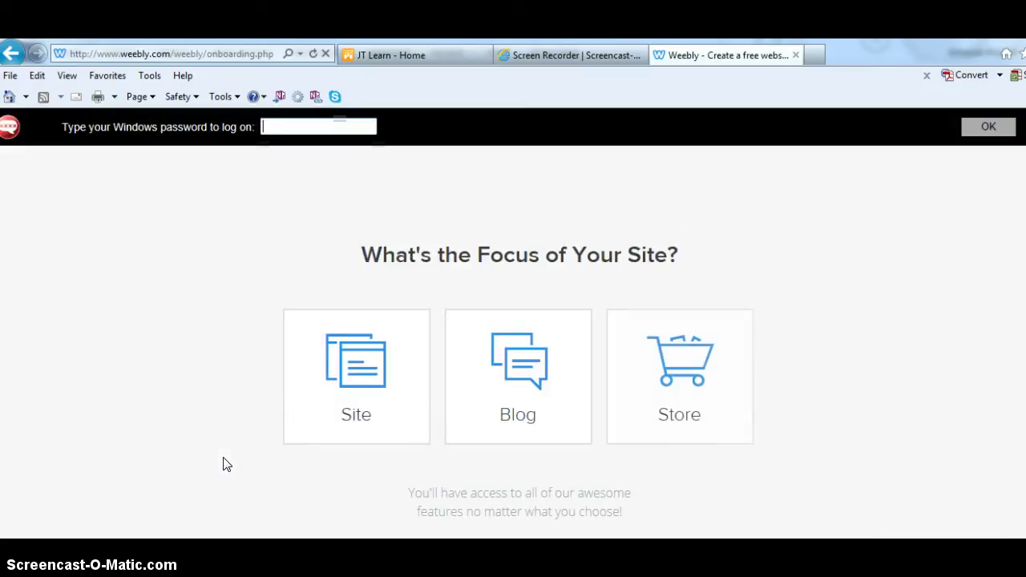
left_click(344, 401)
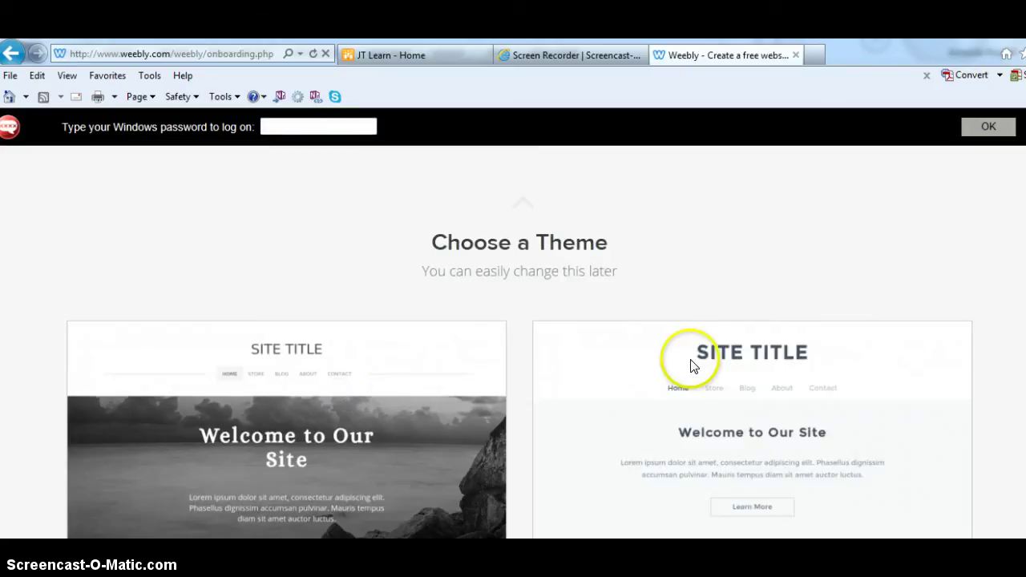
scroll(694, 353, "down", 1)
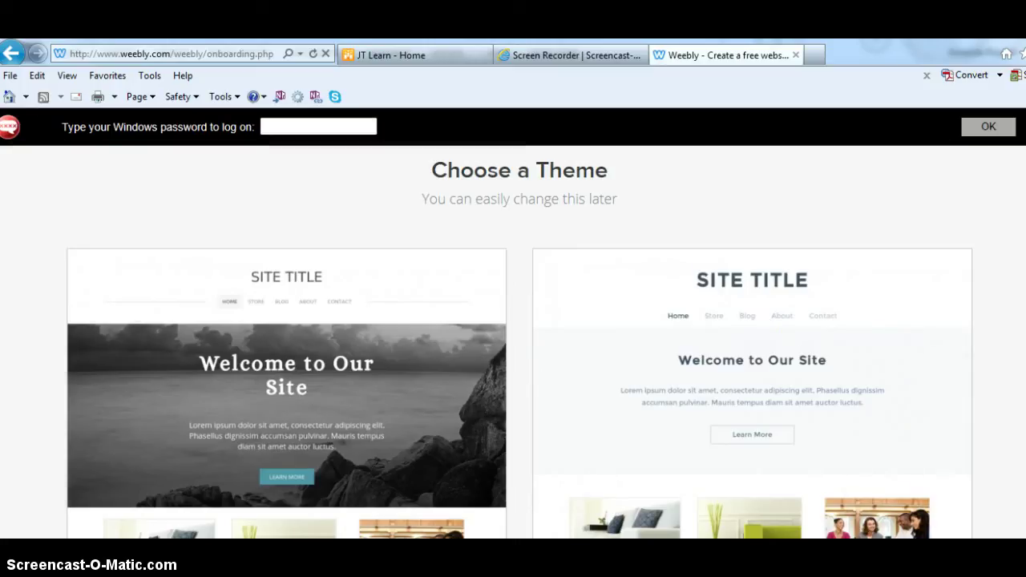
scroll(1008, 354, "down", 3)
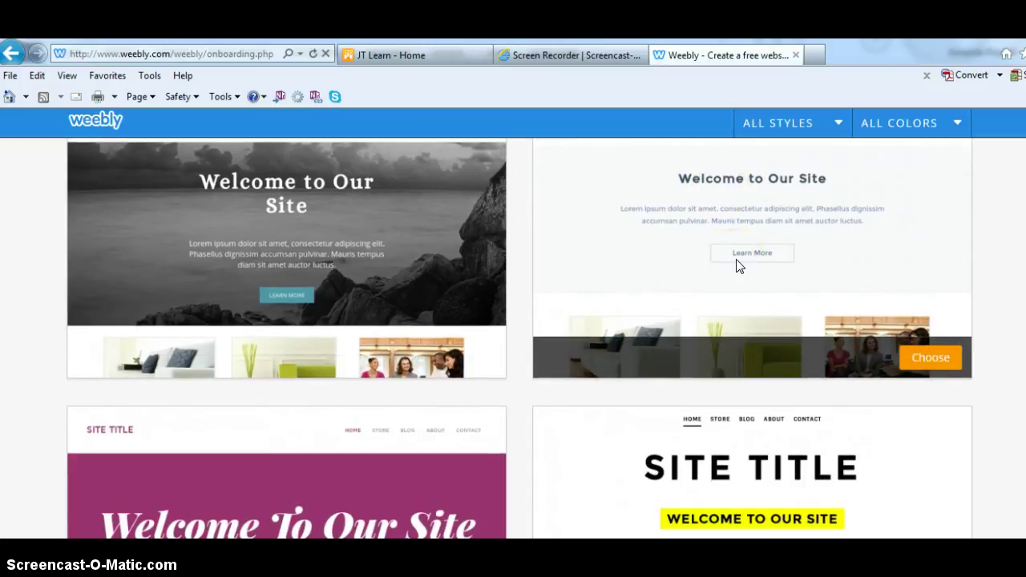
left_click(462, 357)
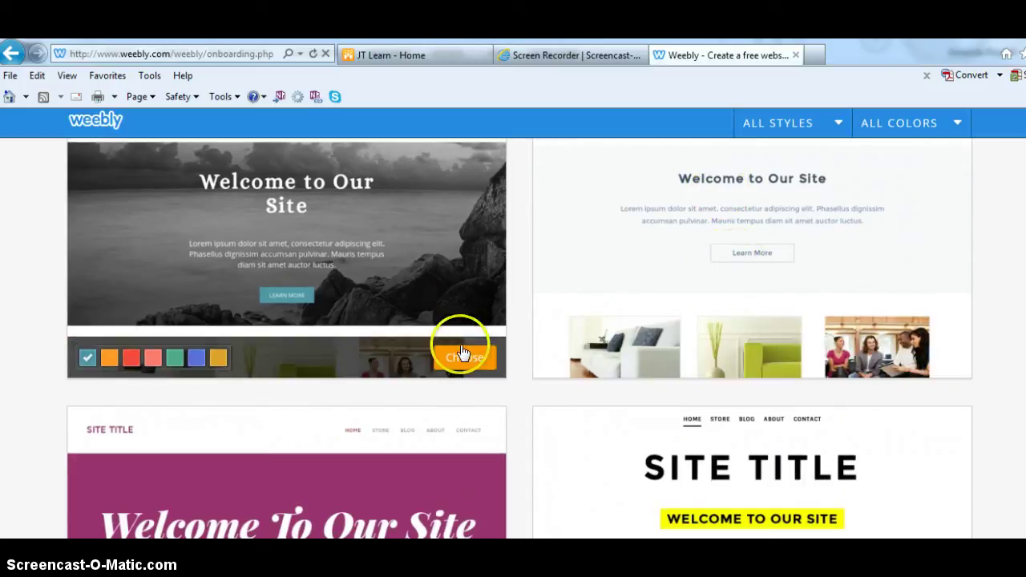
scroll(460, 294, "up", 2)
left_click(462, 500)
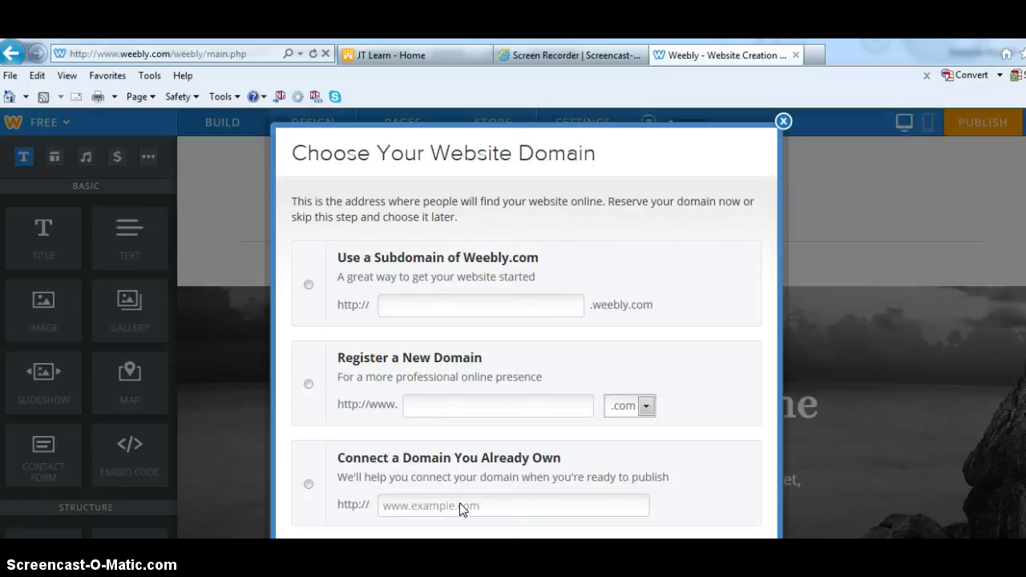
- Choose a weebly.com subdomain, enter an available name built from the owner's name, and continue
left_click(308, 285)
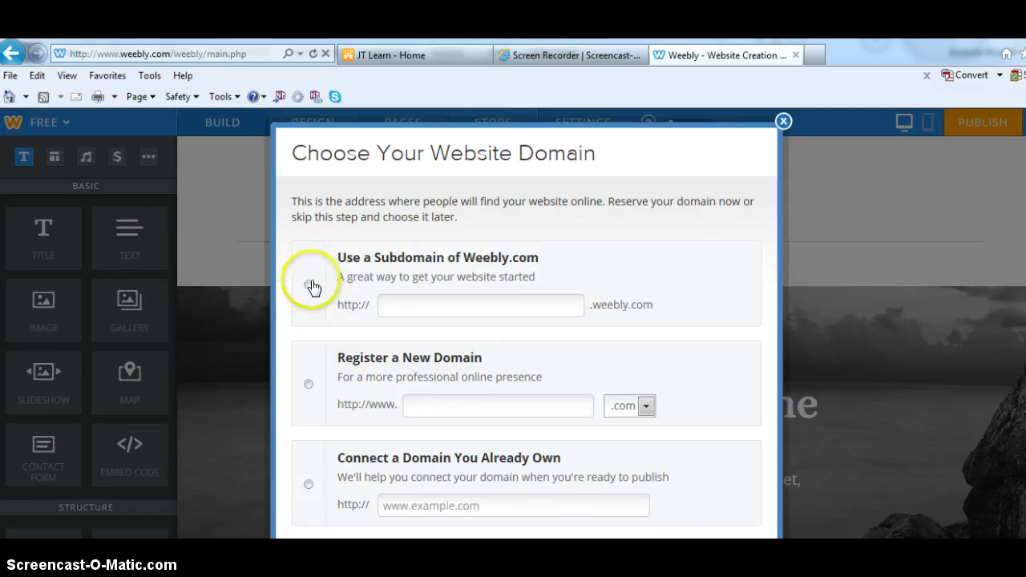
left_click(308, 287)
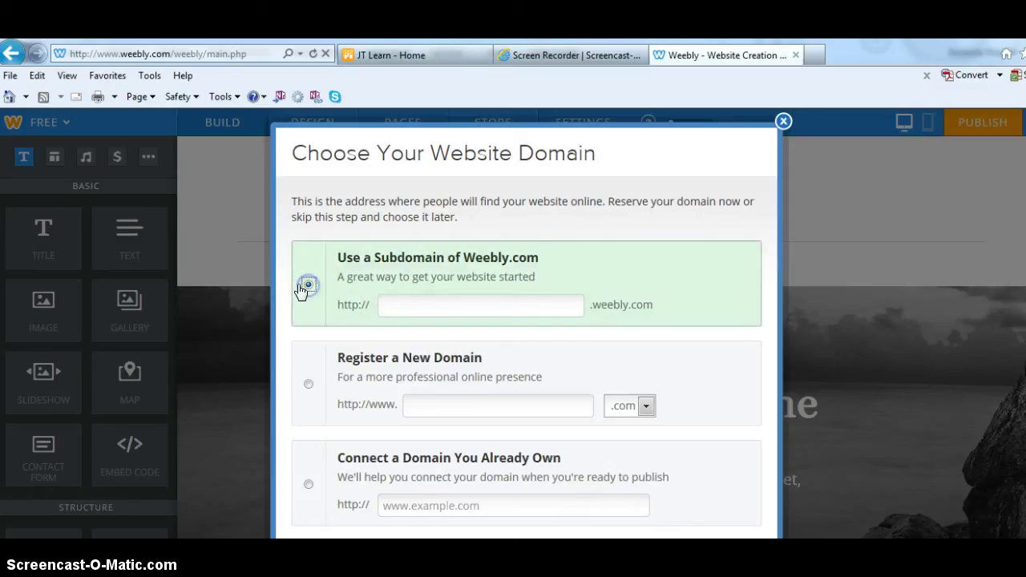
left_click(410, 305)
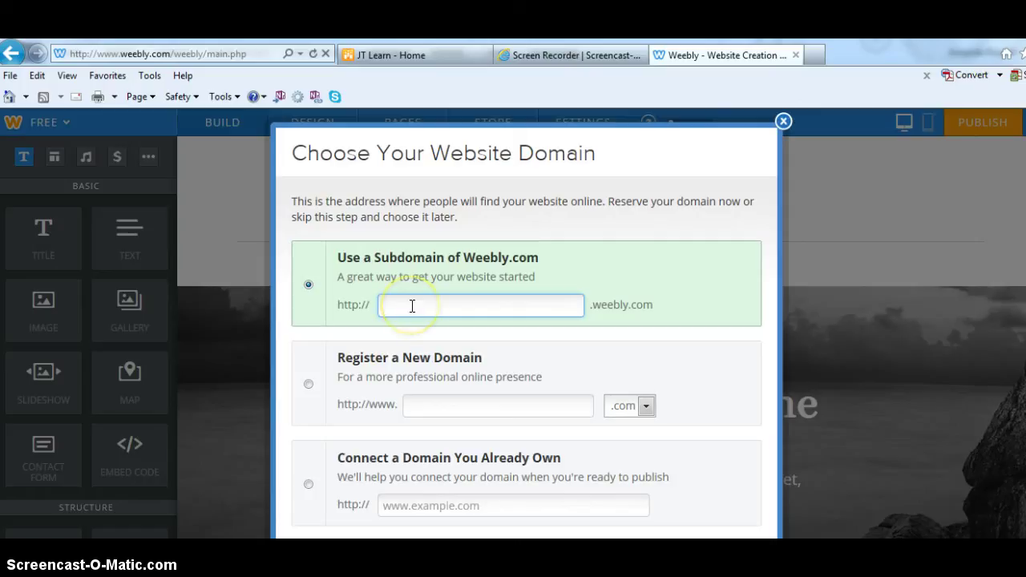
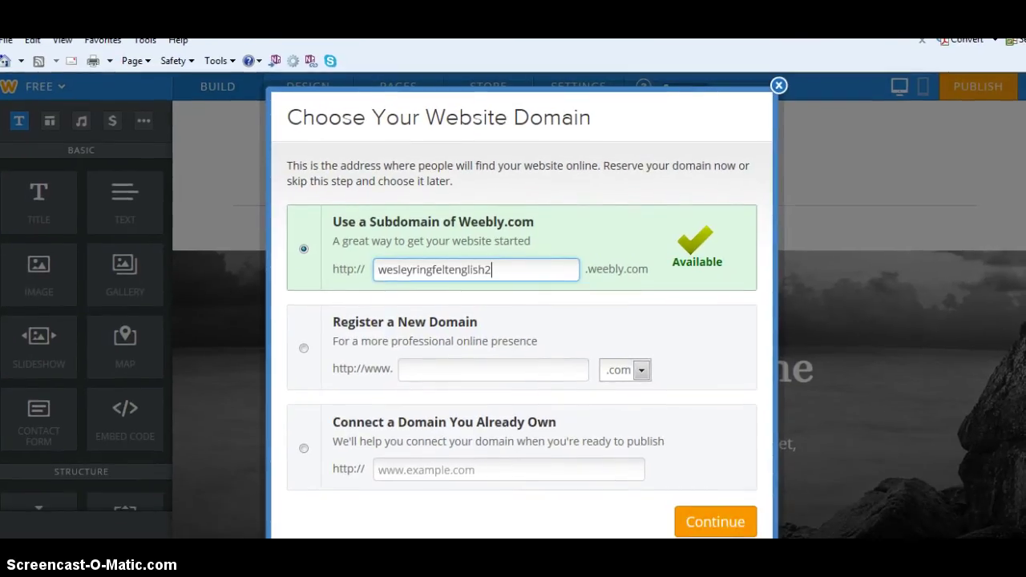
left_click(732, 563)
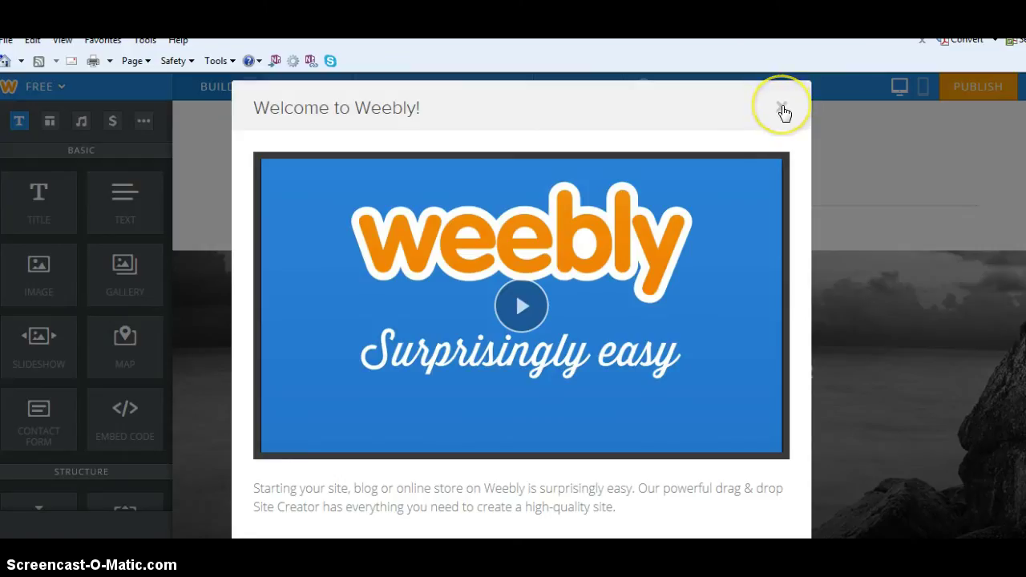
- Close the Welcome to Weebly dialog and dismiss the get-started tip on the MY SITE page
left_click(782, 109)
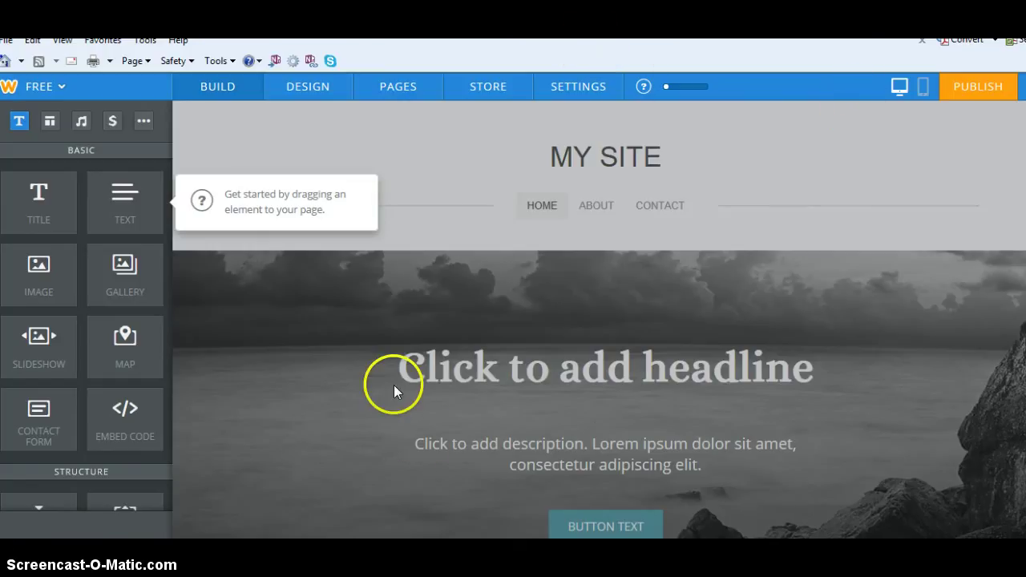
left_click(395, 300)
left_click(528, 204)
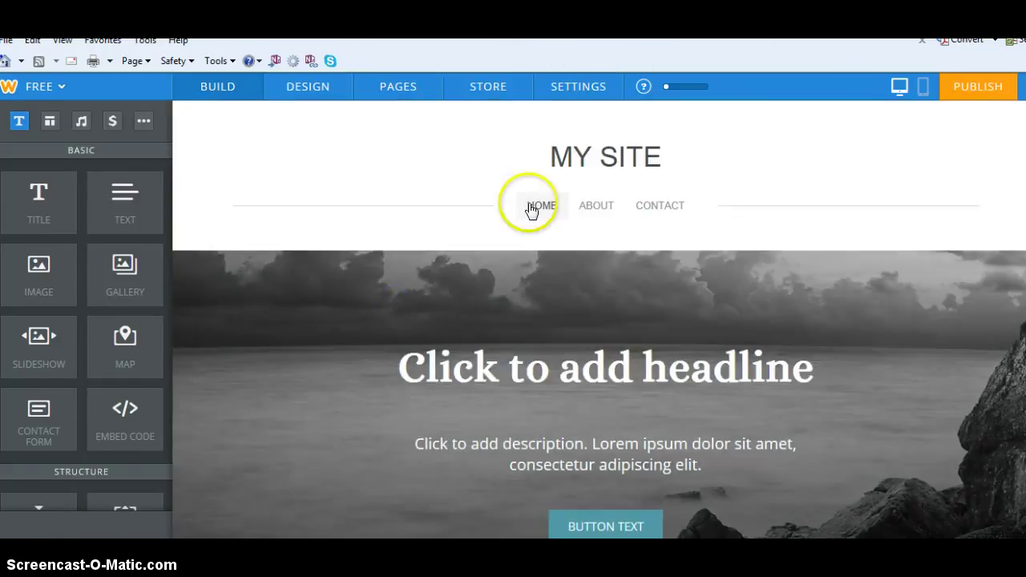
left_click(418, 363)
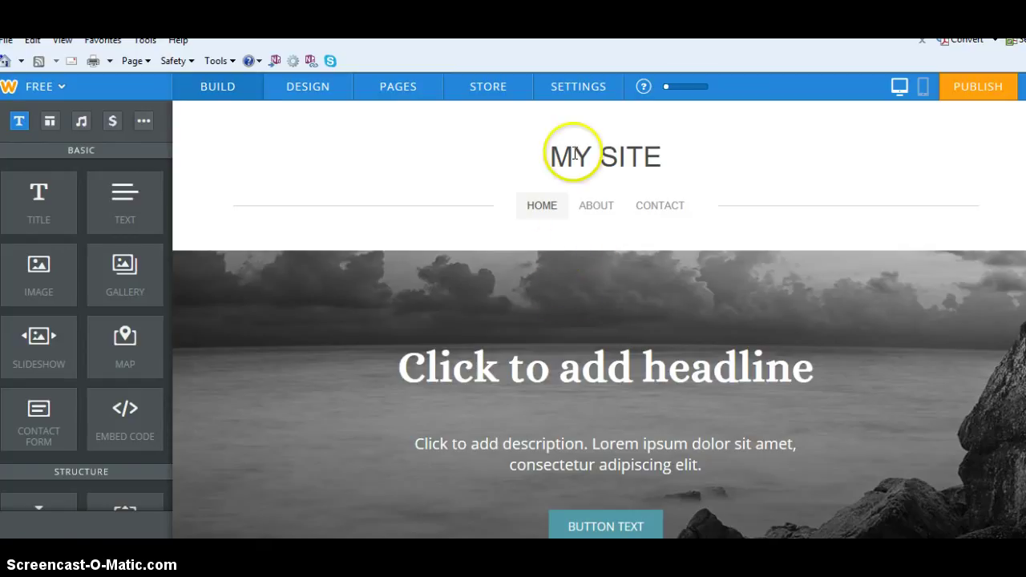
- Drop a TEXT element into the empty section below the rocky header and dismiss the tip
left_click(614, 366)
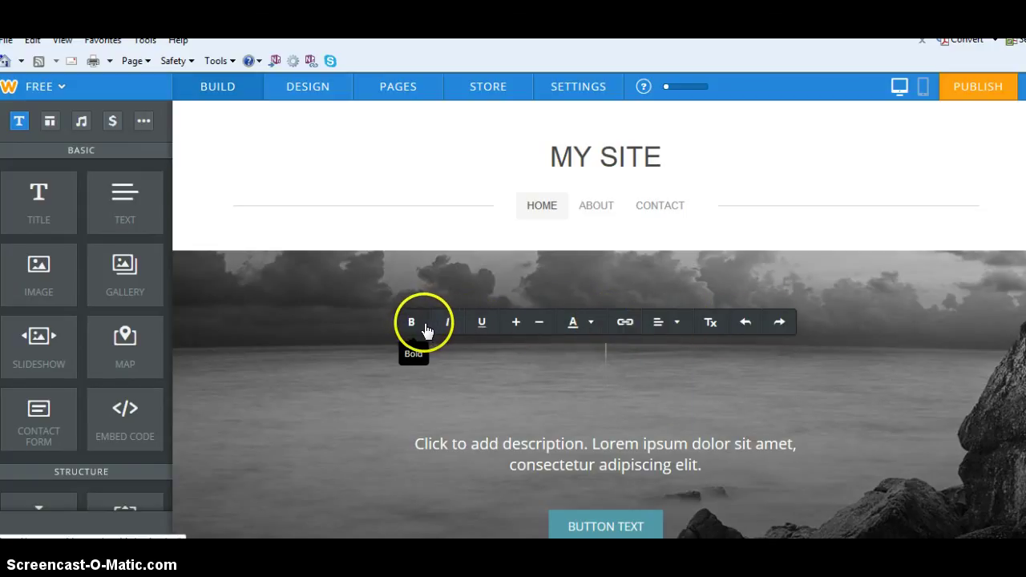
left_click(852, 223)
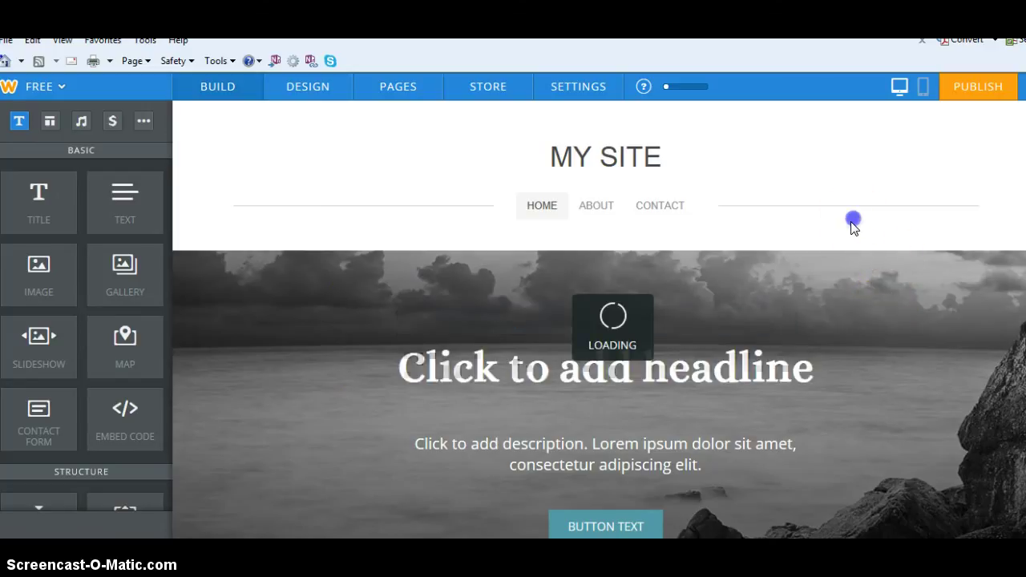
left_click_drag(126, 193, 540, 305)
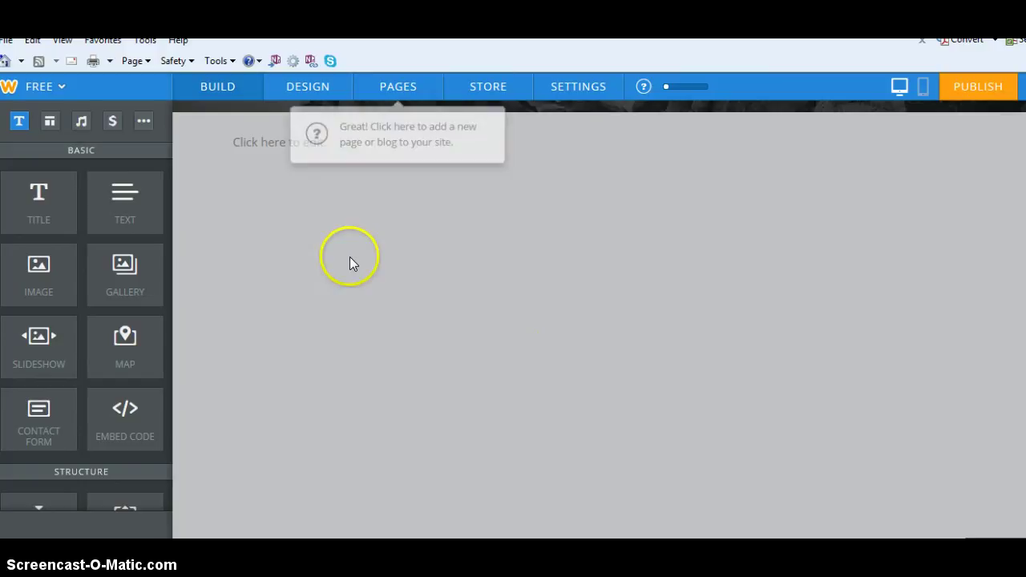
left_click(987, 275)
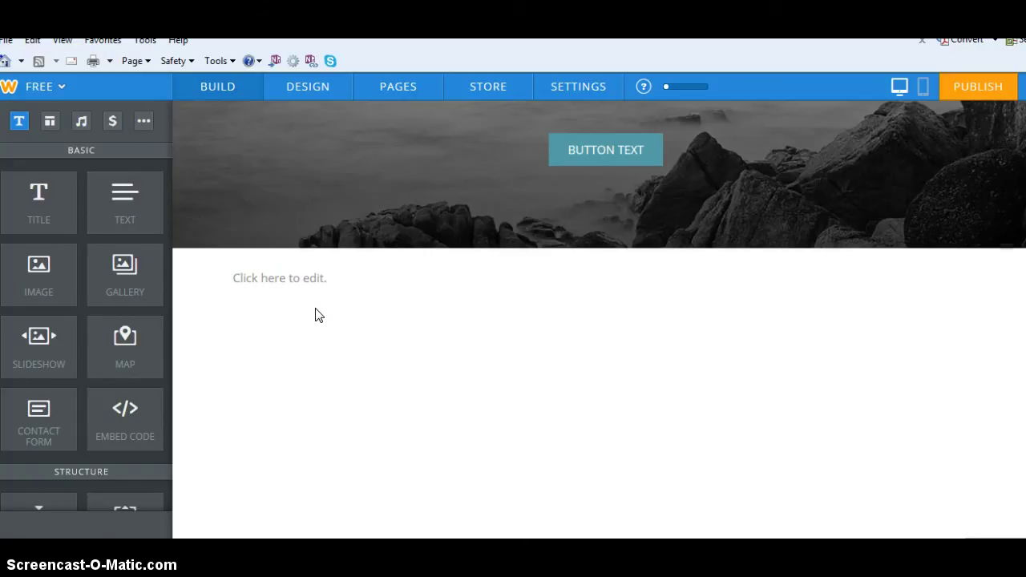
left_click(298, 279)
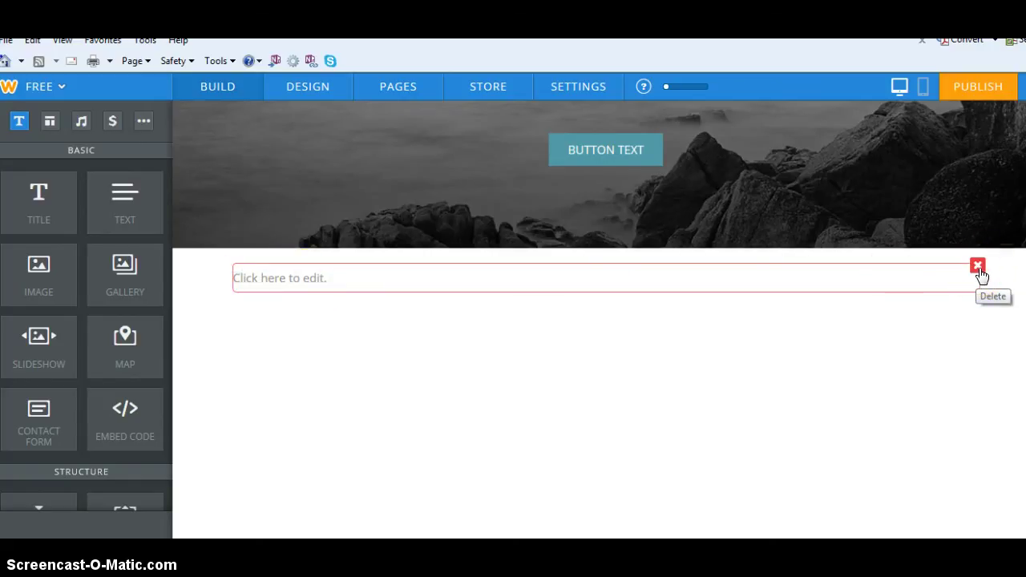
- Delete the empty text block, then select the MY SITE title for editing as text
left_click(978, 267)
left_click(950, 227)
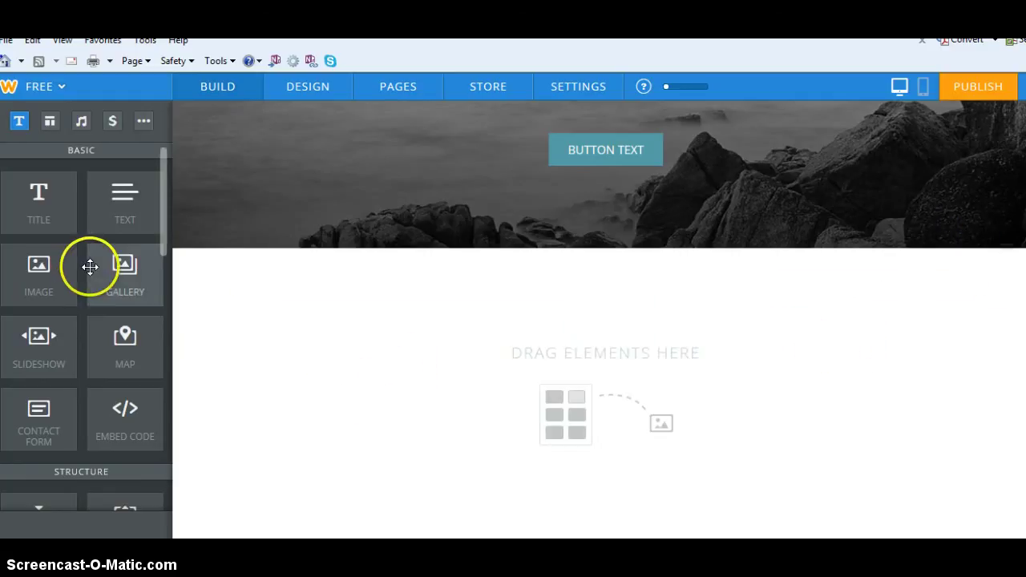
left_click(165, 180)
left_click_drag(165, 181, 169, 302)
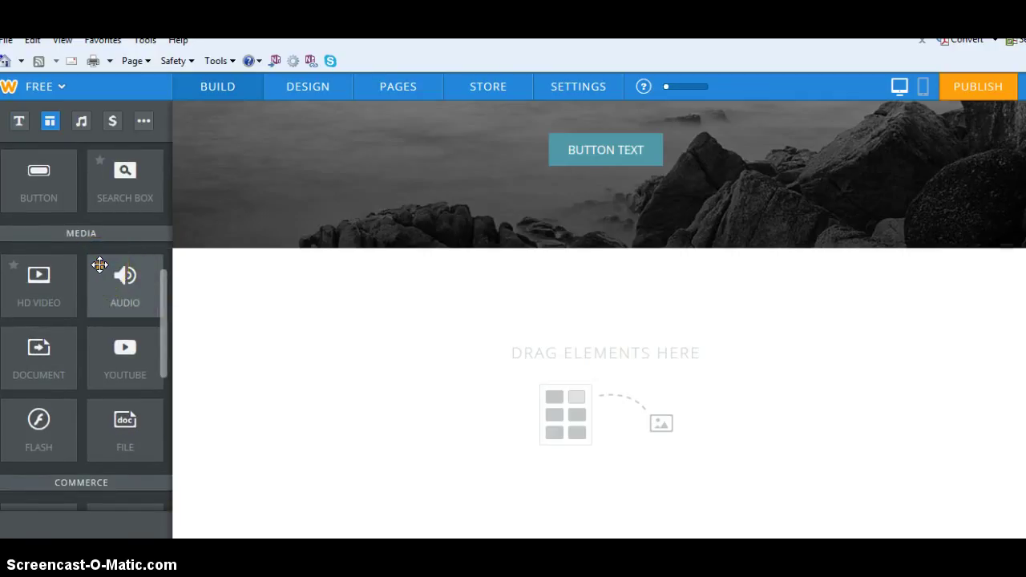
left_click_drag(120, 269, 559, 116)
scroll(284, 291, "up", 4)
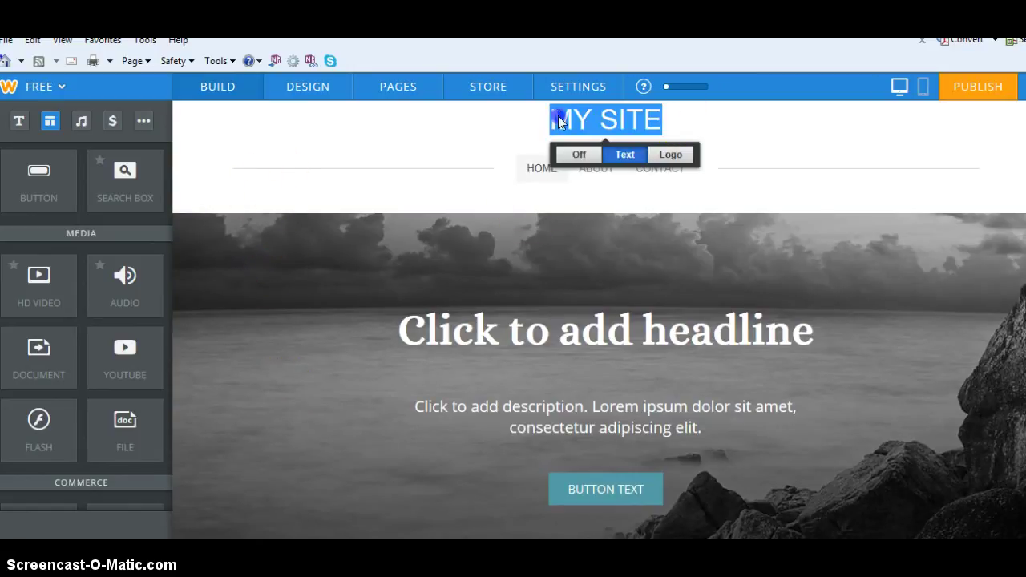
- Retitle the site with the owner's name followed by 'S SITE' and start publishing
type("MR. RINGFELT'S")
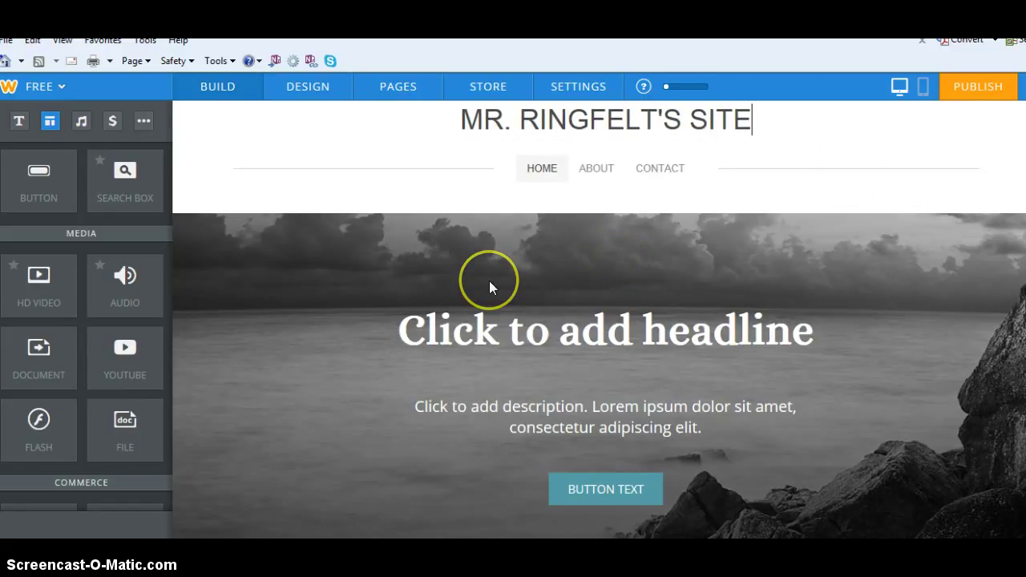
left_click(991, 85)
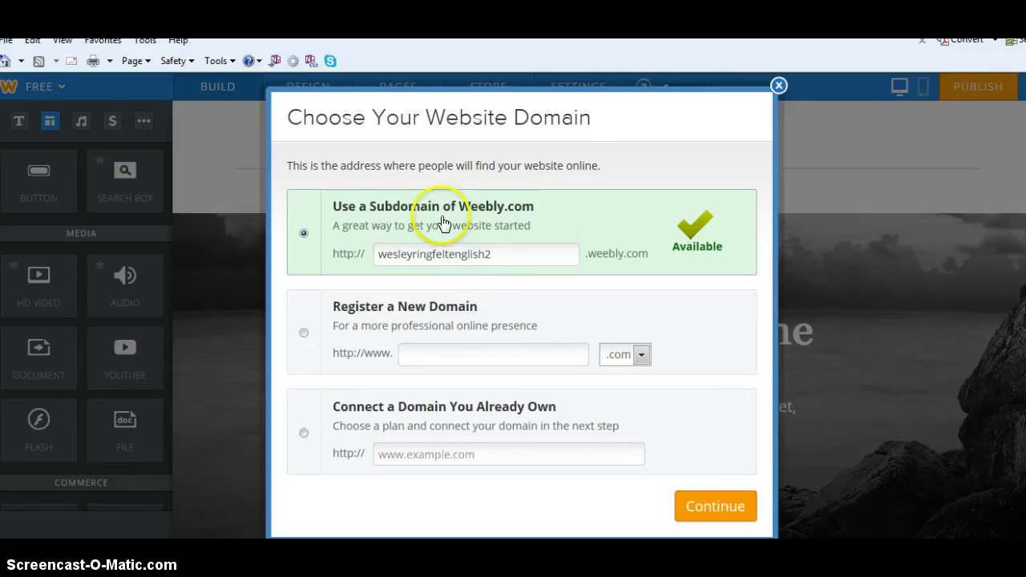
- Keep the free weebly.com subdomain and categorize the site as Education, Class Project
left_click(715, 507)
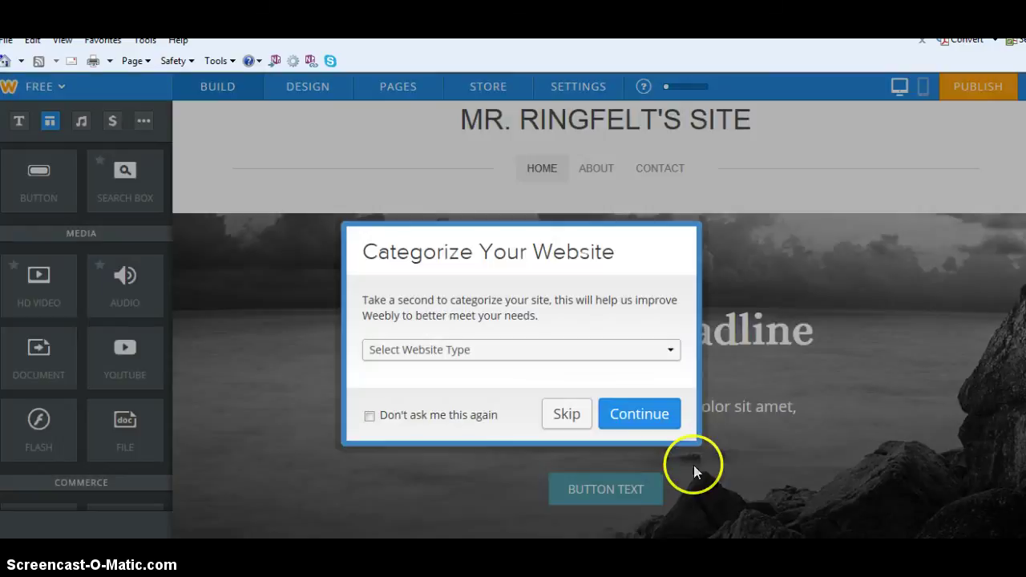
left_click(659, 353)
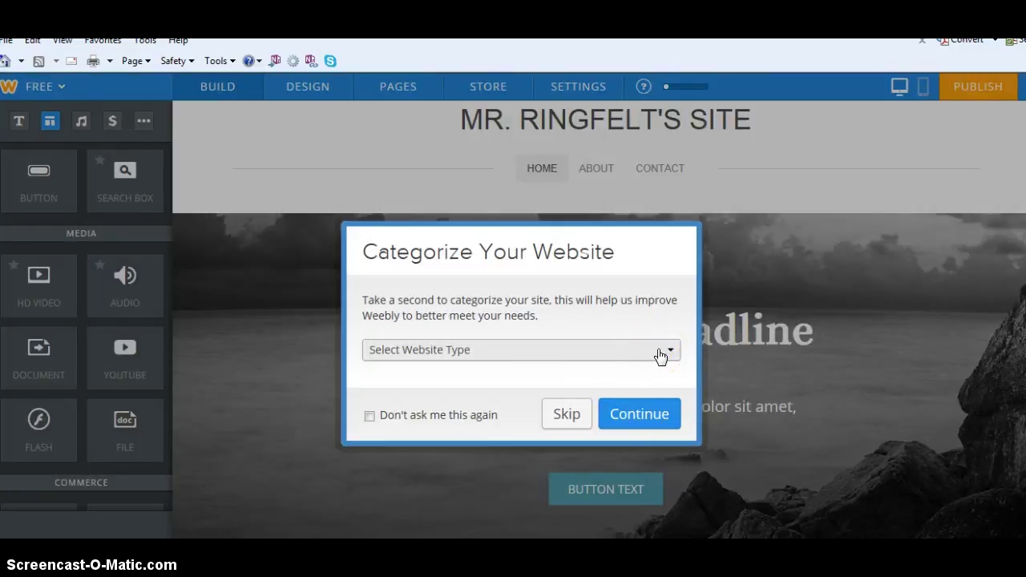
left_click(660, 354)
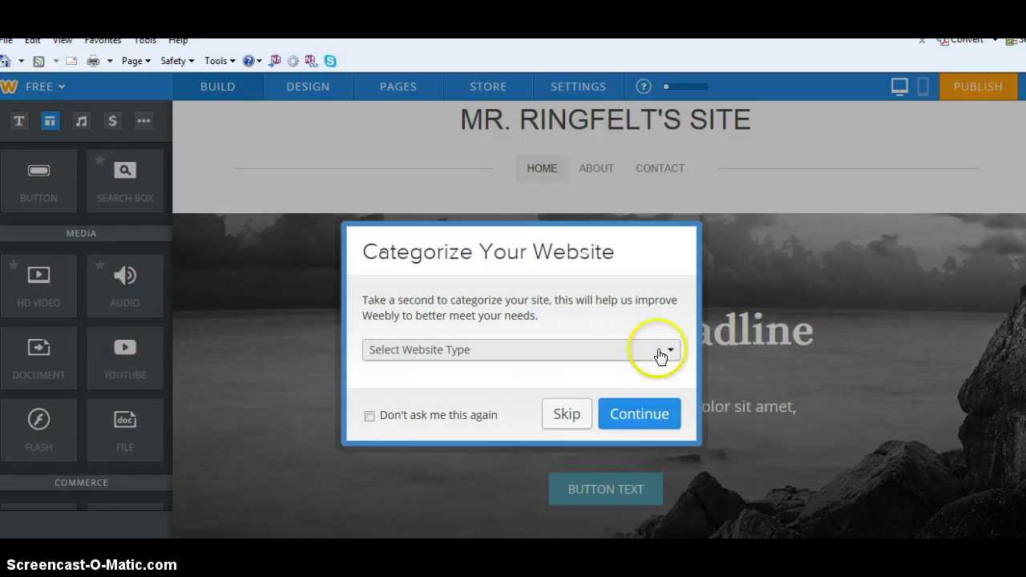
left_click(457, 440)
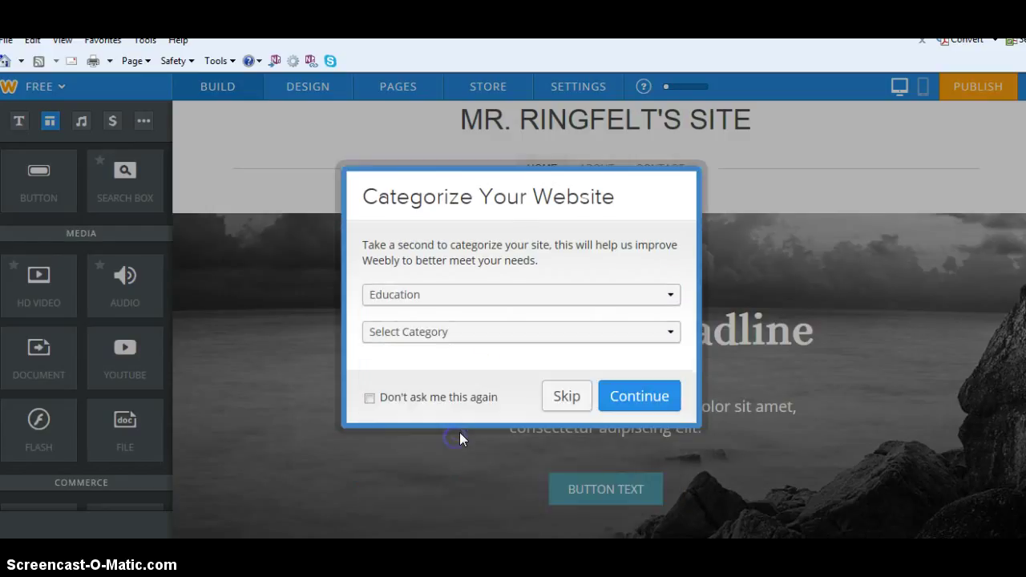
left_click(651, 336)
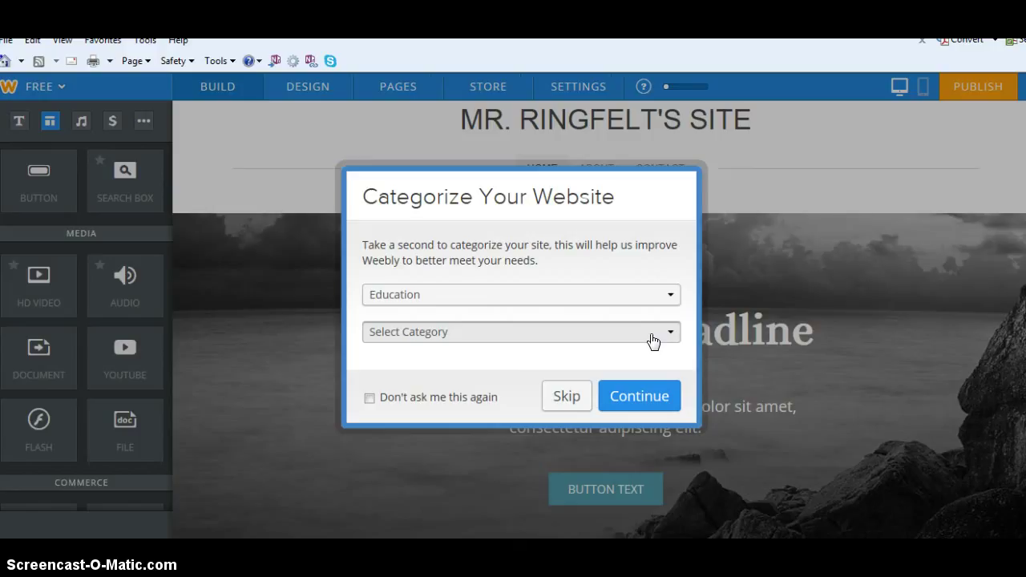
left_click(662, 339)
left_click(632, 380)
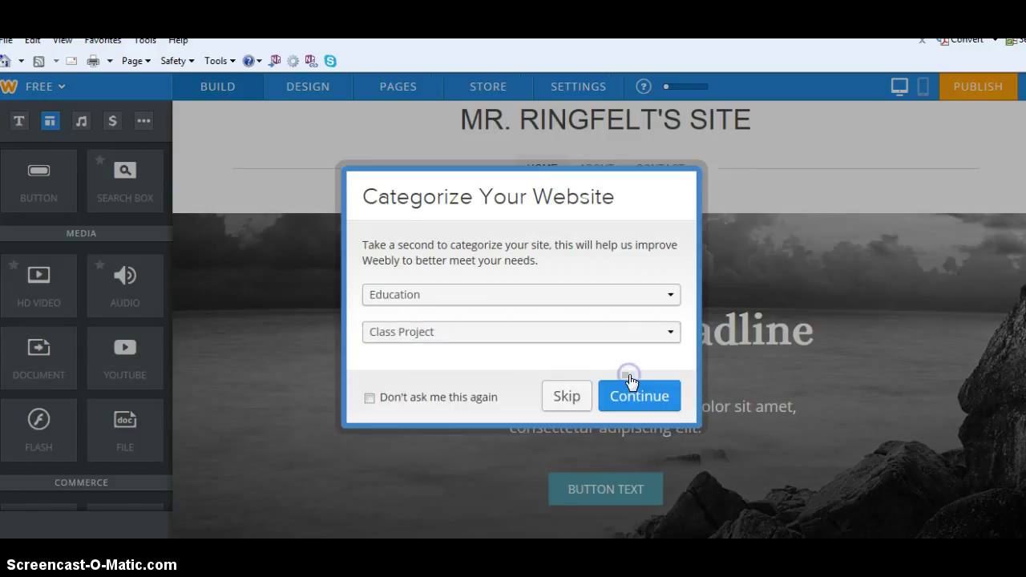
left_click(655, 398)
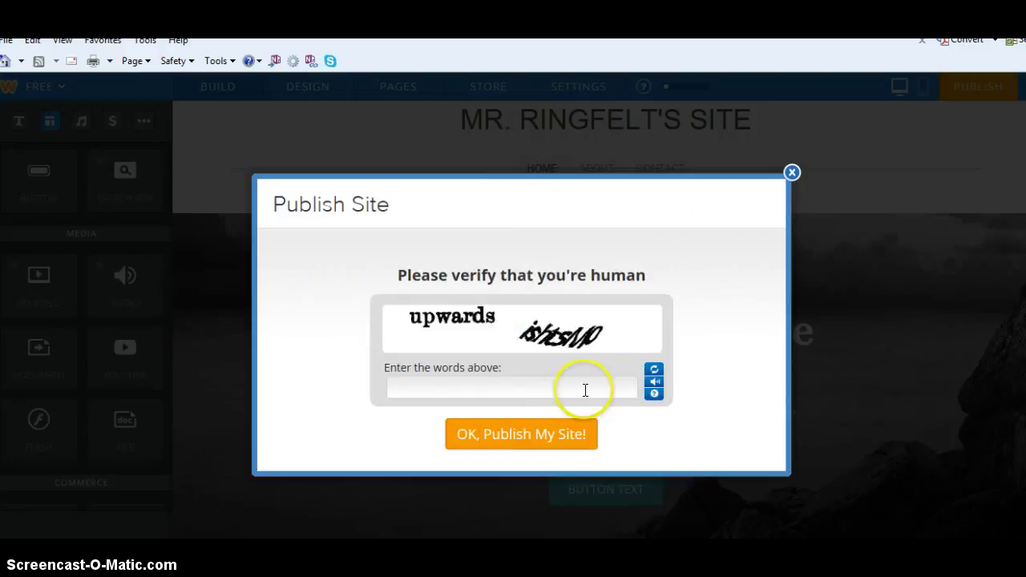
- Enter the captcha verification words and publish the site to its weebly.com address
left_click(529, 392)
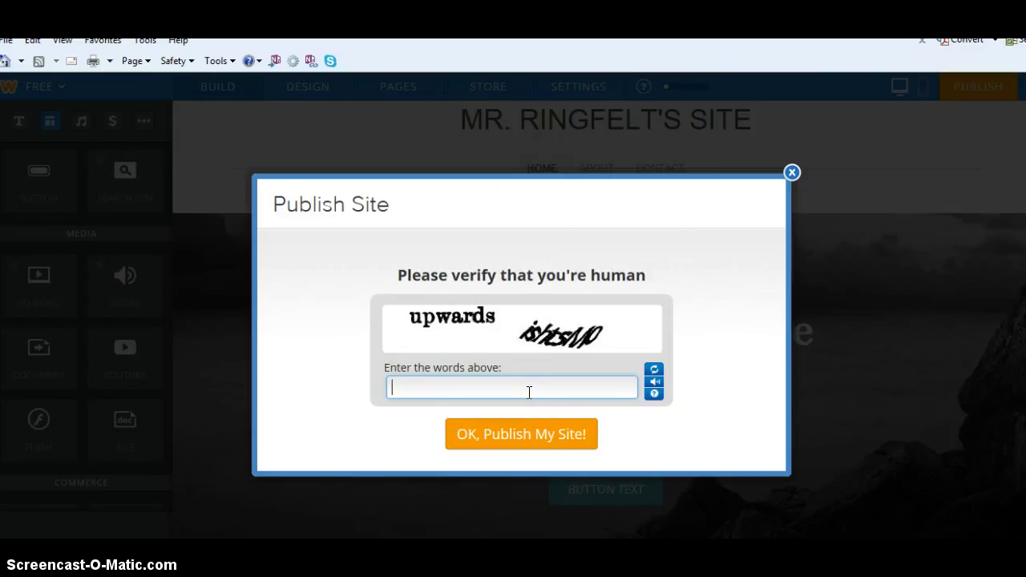
type("upwards ishtsN")
key("BackSpace")
left_click(537, 431)
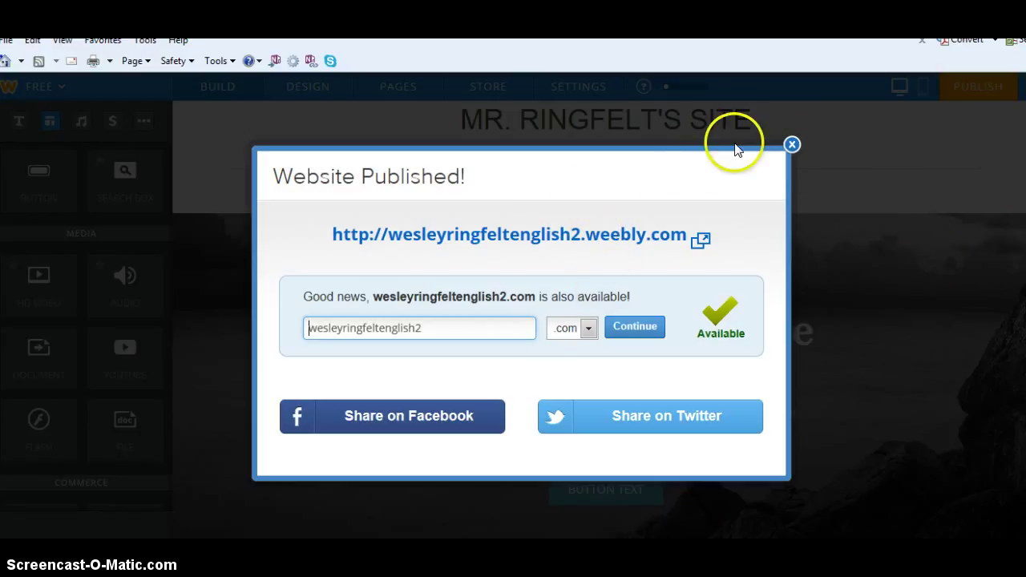
- Close the Website Published notice and go to the My Sites dashboard
left_click(791, 146)
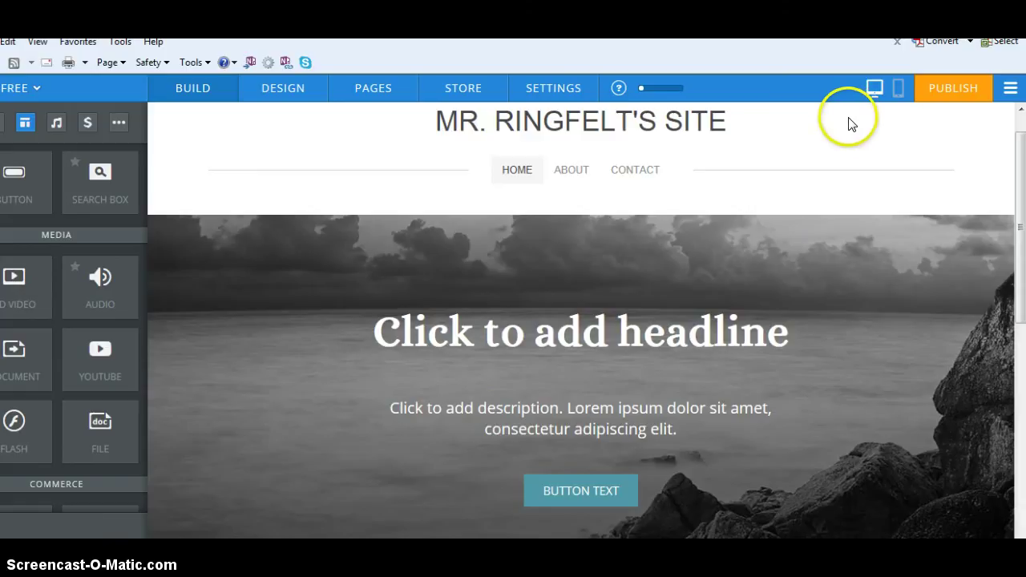
left_click(1012, 90)
left_click(963, 126)
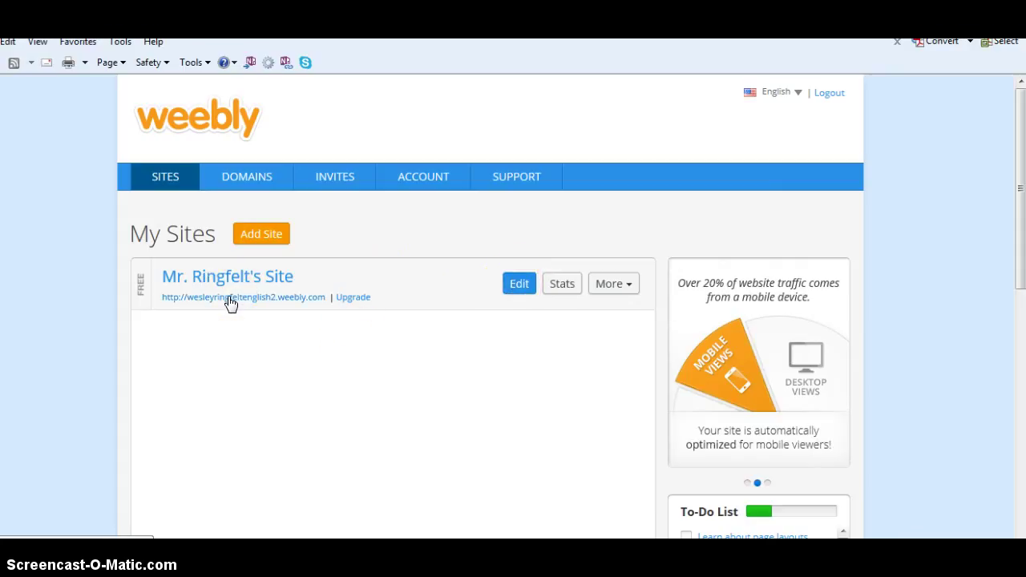
- Open the live MR. RINGFELT'S SITE from its weebly.com link to view the ocean-rock header
left_click(230, 298)
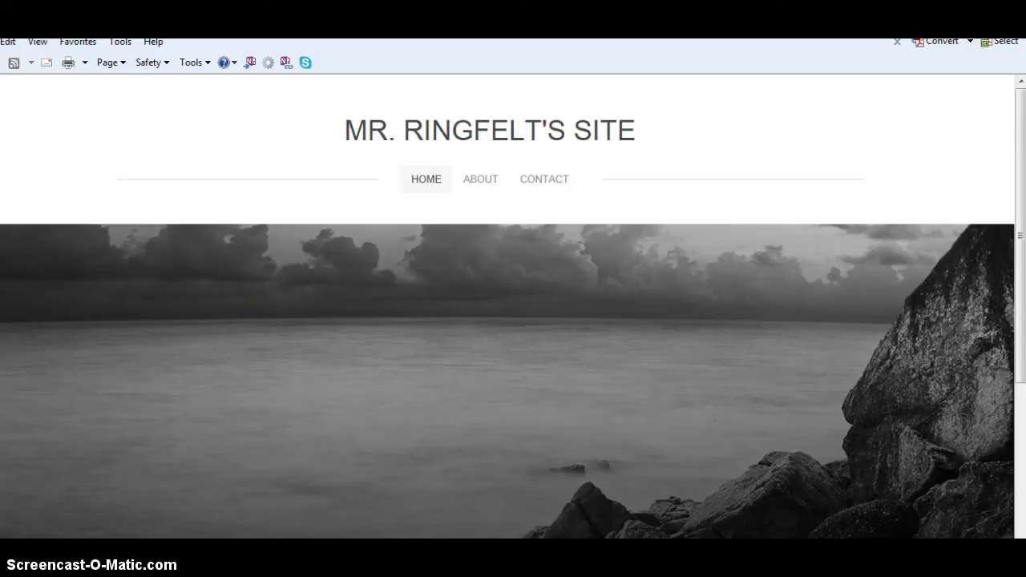
left_click(515, 235)
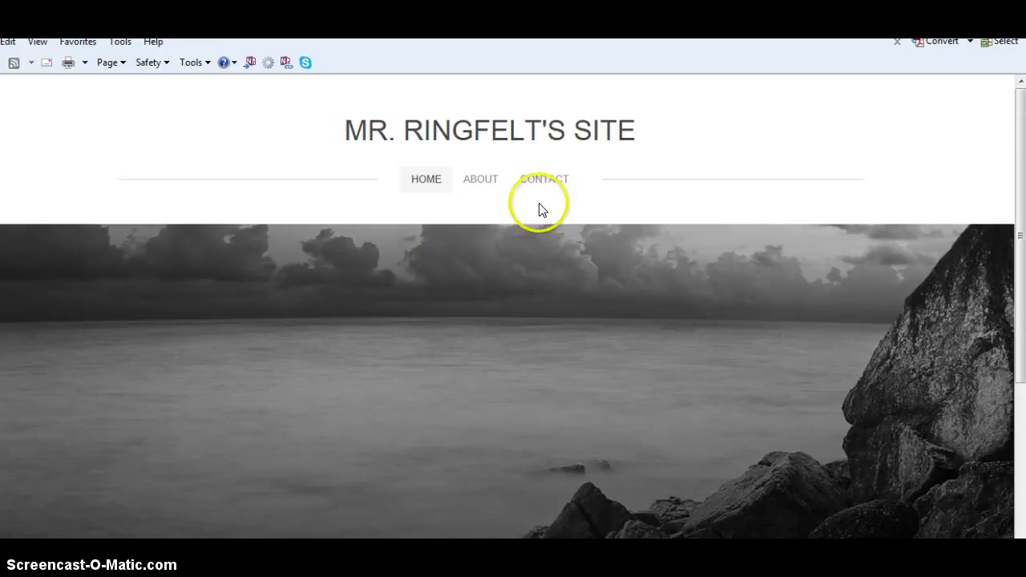